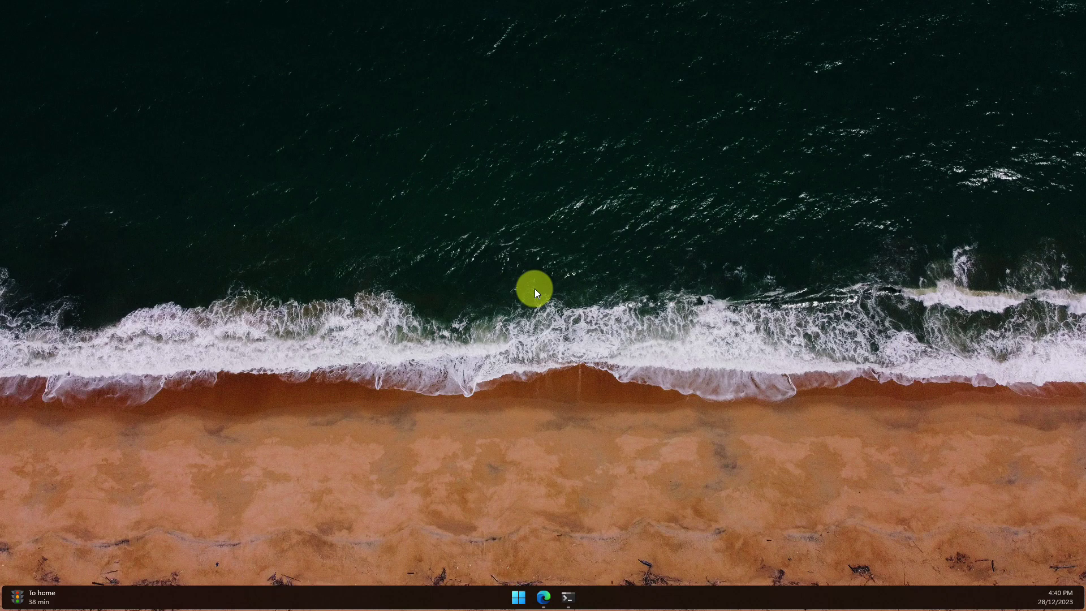
- Copy 'winget install SomePythonThings.WingetUIStore' from the Installation section of the WingetUI readme
{"action": "left_click", "coordinate": [543, 596]}
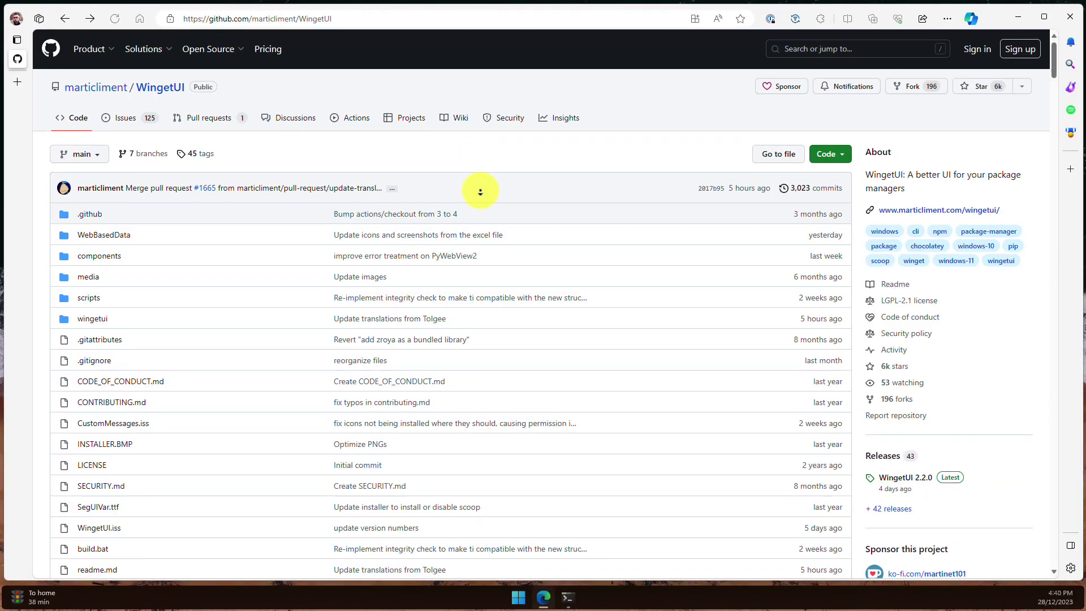
{"action": "middle_click", "coordinate": [482, 191]}
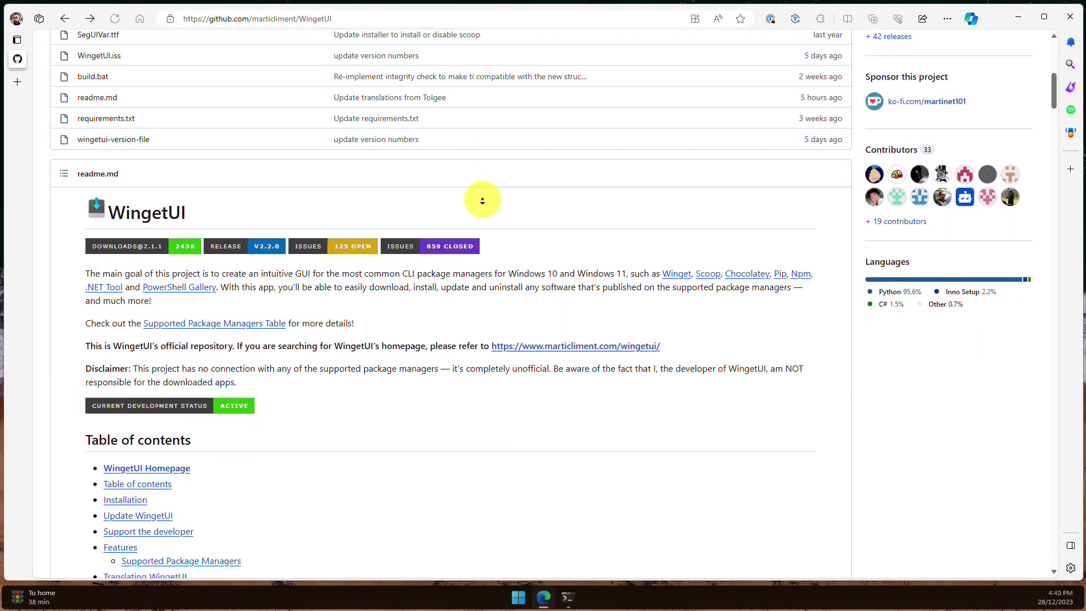
{"action": "middle_click", "coordinate": [485, 204]}
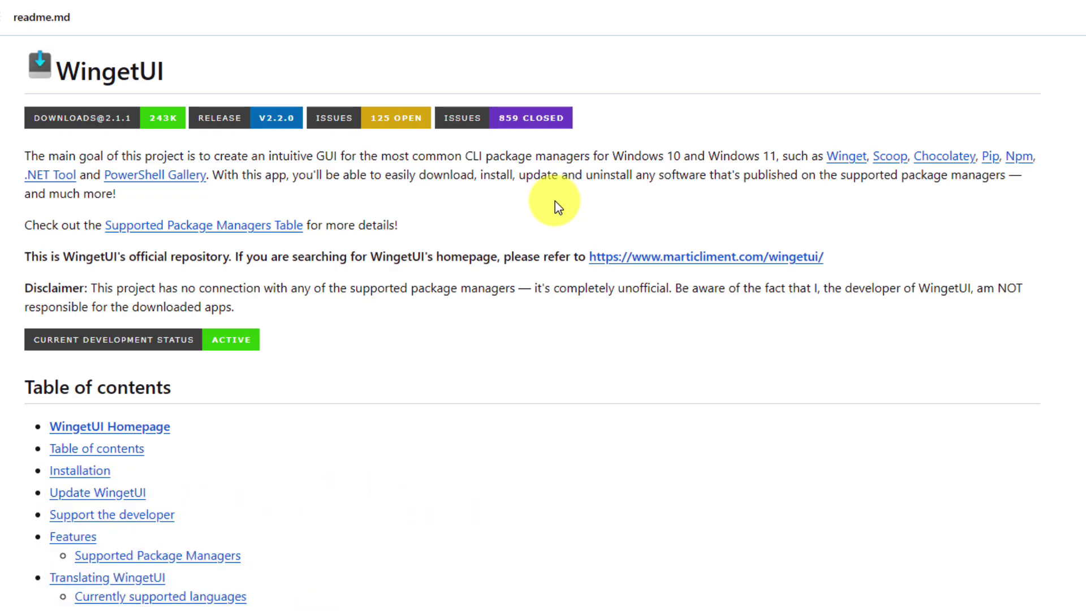
{"action": "middle_click", "coordinate": [558, 206]}
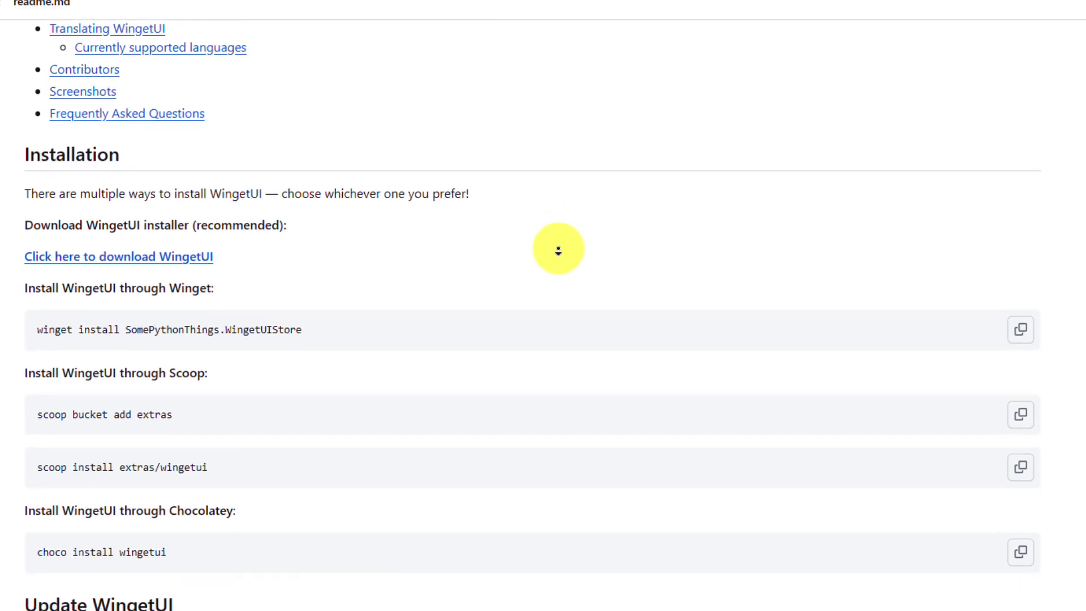
{"action": "left_click", "coordinate": [558, 251]}
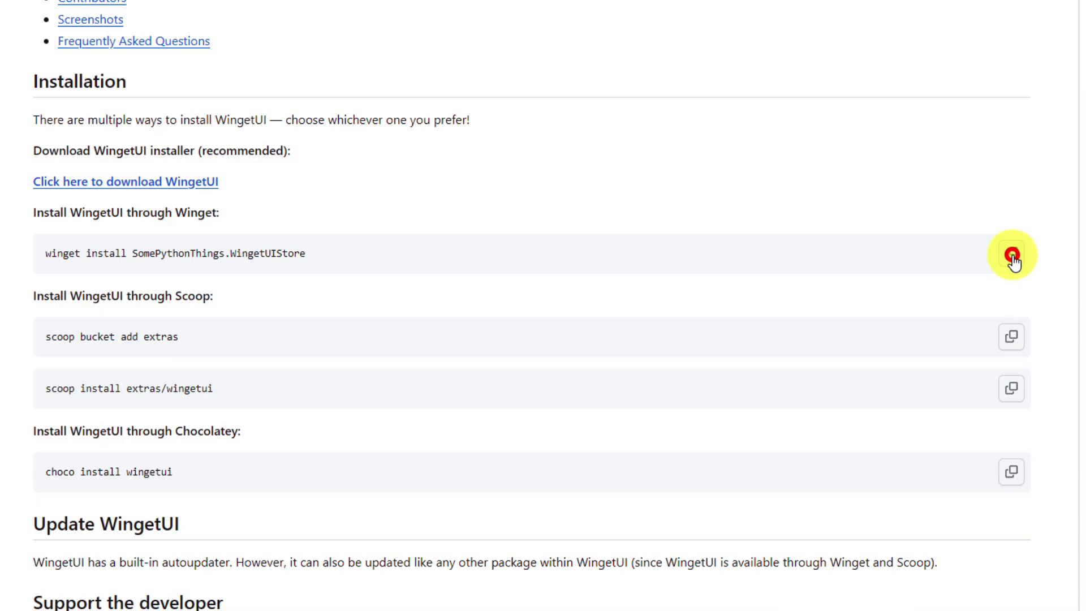
{"action": "left_click", "coordinate": [1013, 255]}
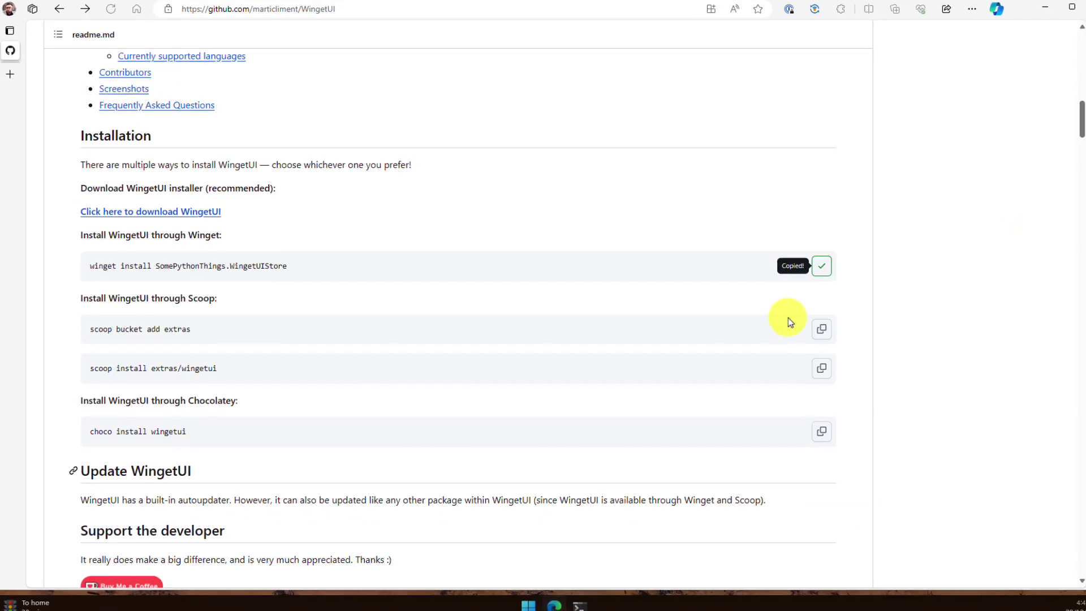
- Run 'winget install SomePythonThings.WingetUIStore' in a new PowerShell terminal
{"action": "left_click", "coordinate": [579, 606]}
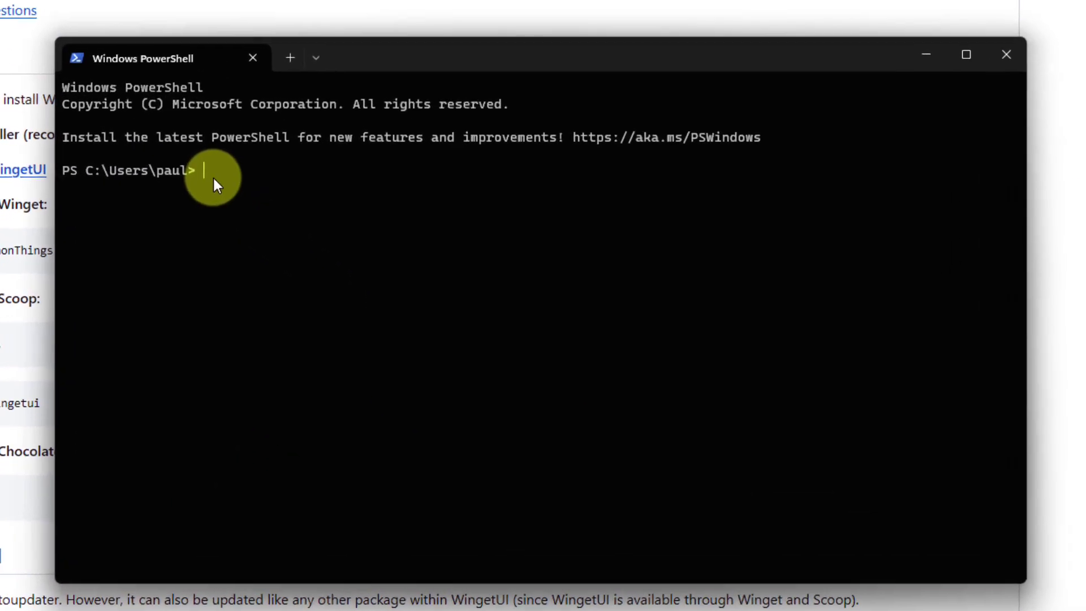
{"action": "key", "text": "ctrl+v"}
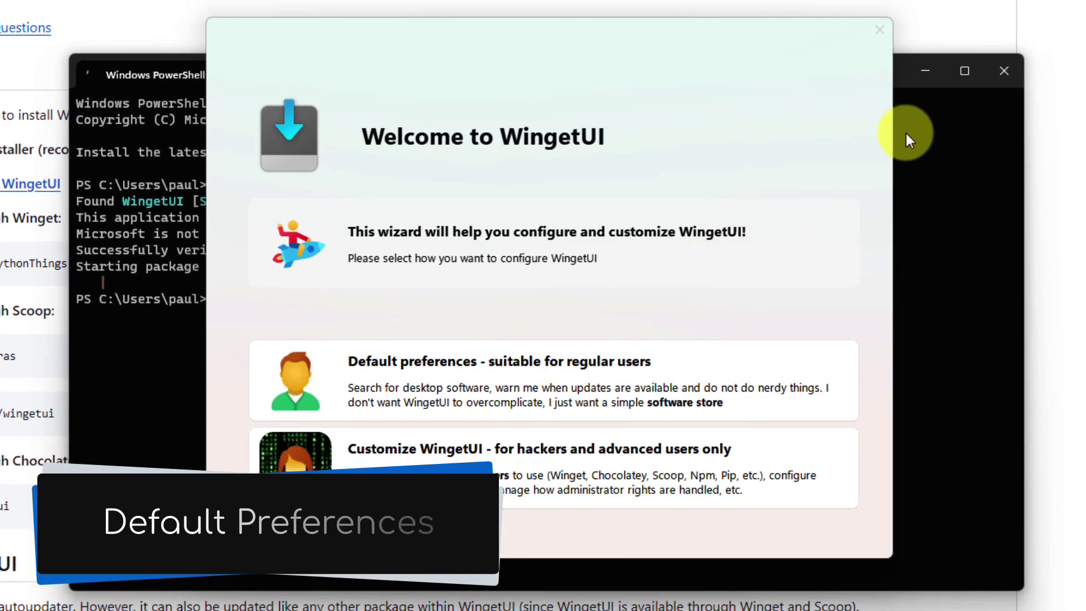
- Close PowerShell and finish the WingetUI setup wizard with the Default preferences
{"action": "left_click", "coordinate": [1007, 71]}
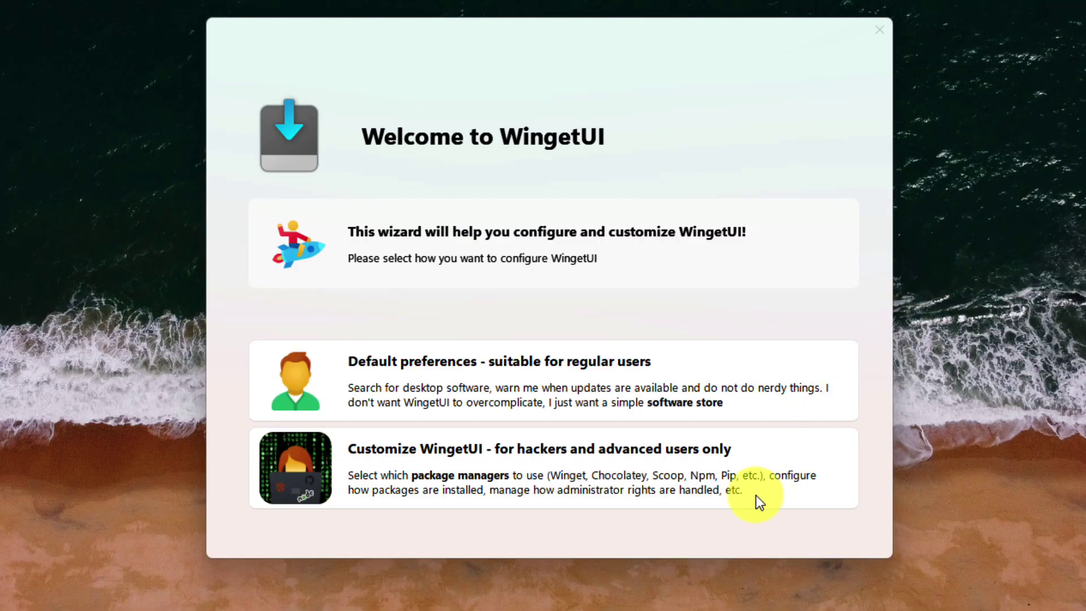
{"action": "left_click", "coordinate": [757, 495]}
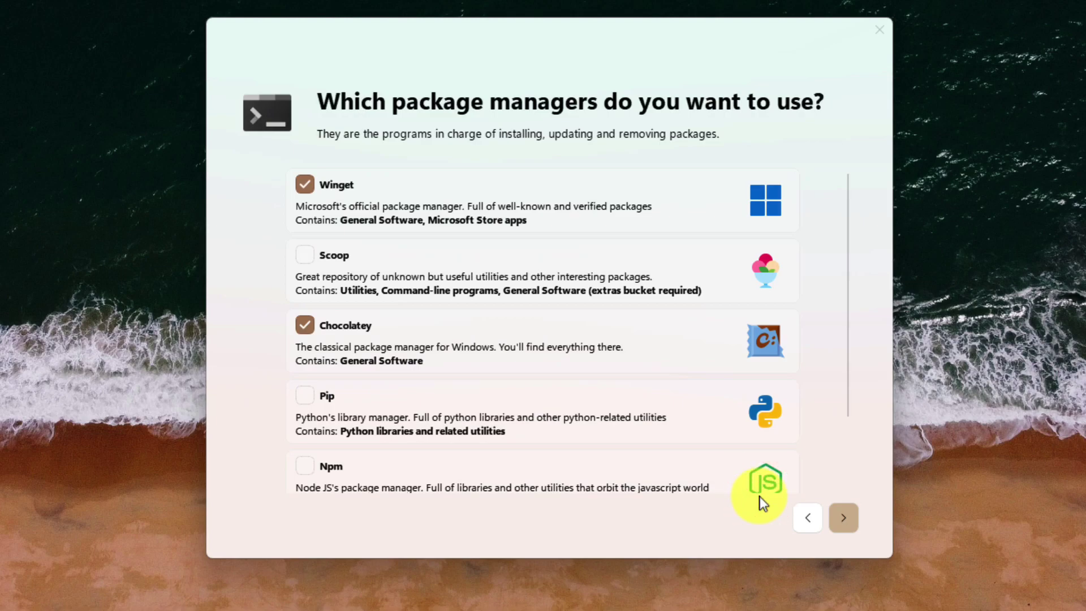
{"action": "left_click", "coordinate": [846, 524]}
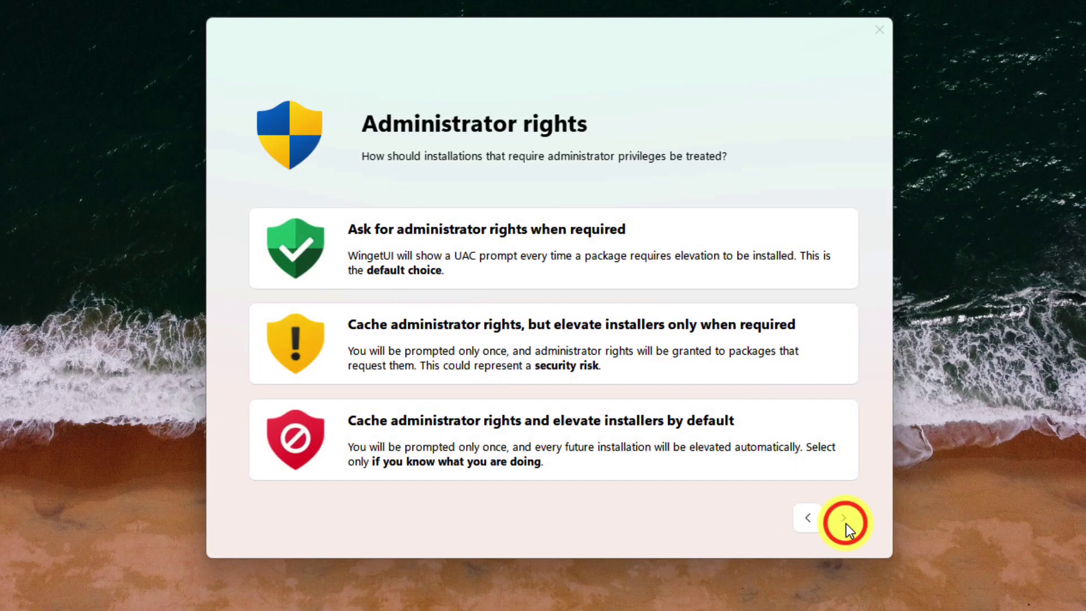
{"action": "left_click", "coordinate": [808, 518]}
{"action": "left_click", "coordinate": [808, 518]}
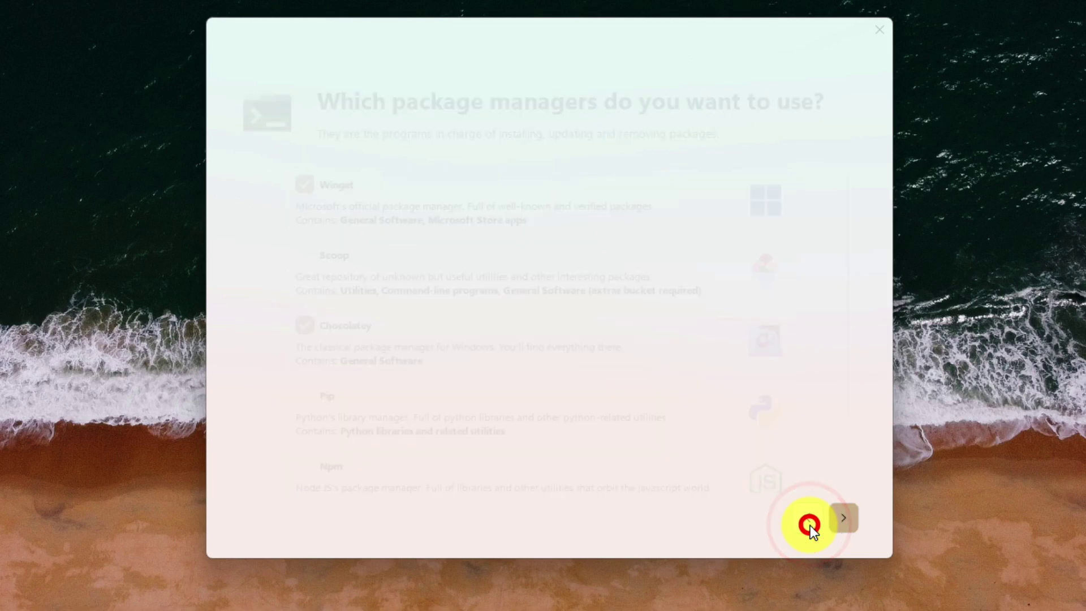
{"action": "left_click", "coordinate": [728, 371]}
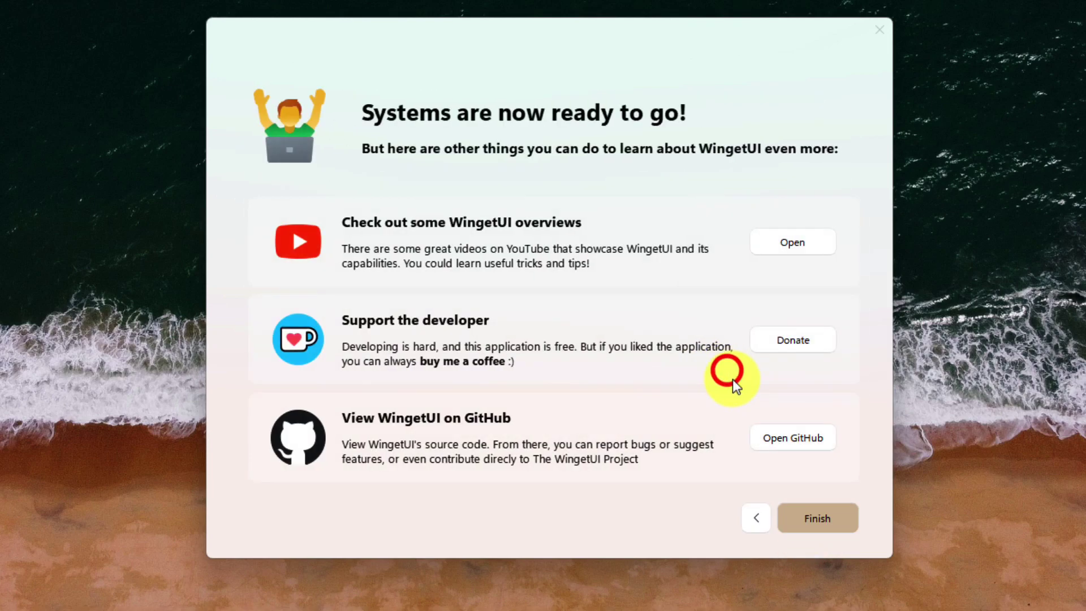
{"action": "left_click", "coordinate": [819, 523]}
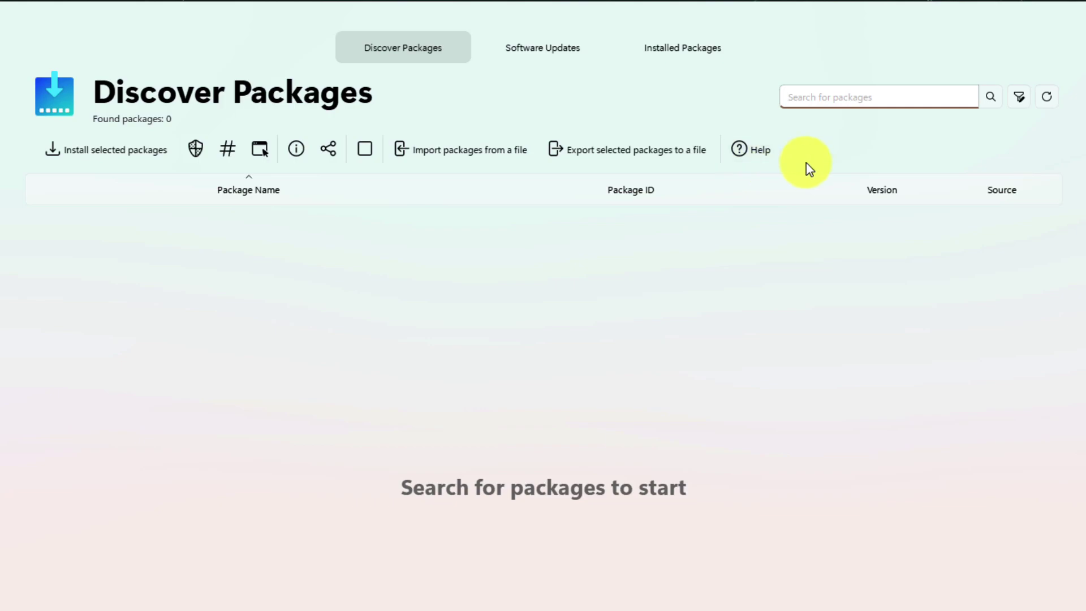
- Search for 'spotify' and install the Spotify package from the Winget source
{"action": "left_click", "coordinate": [832, 93]}
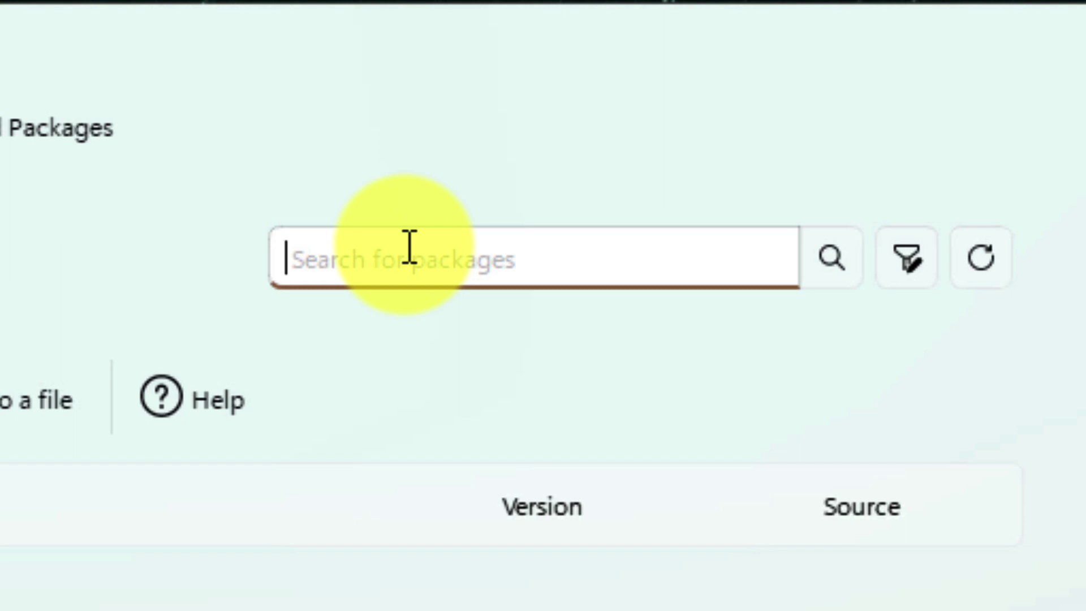
{"action": "type", "text": "spotify"}
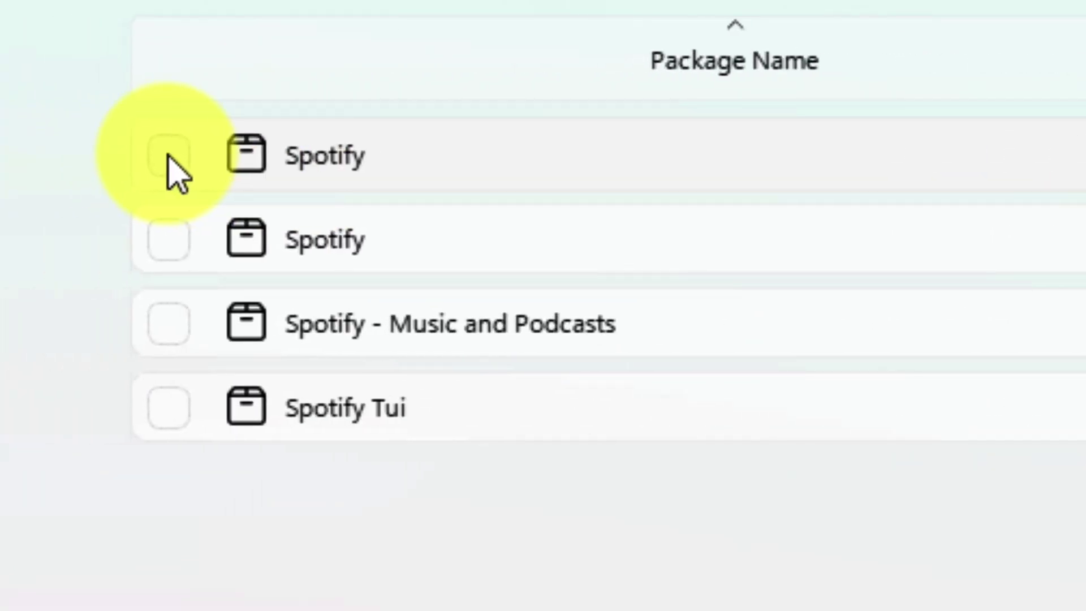
{"action": "left_click", "coordinate": [170, 164]}
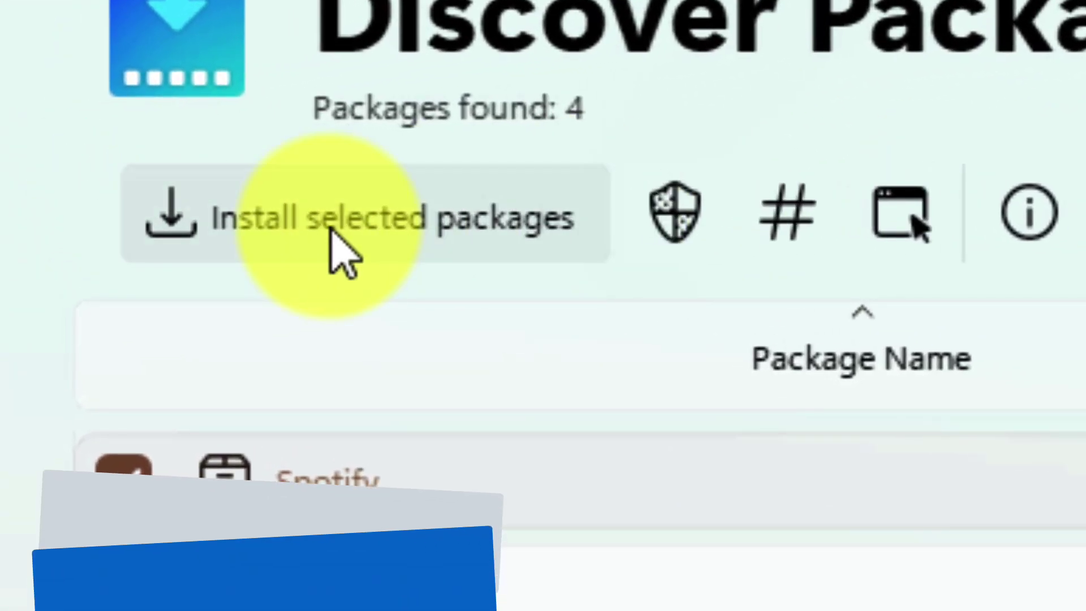
{"action": "left_click", "coordinate": [335, 236]}
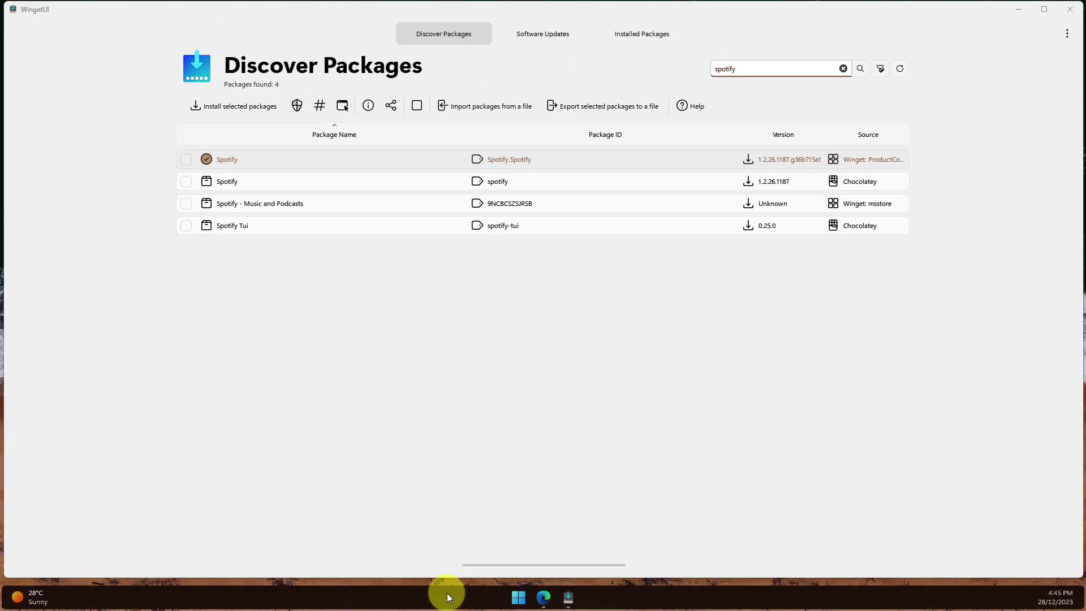
{"action": "left_click", "coordinate": [511, 598]}
{"action": "type", "text": "spot"}
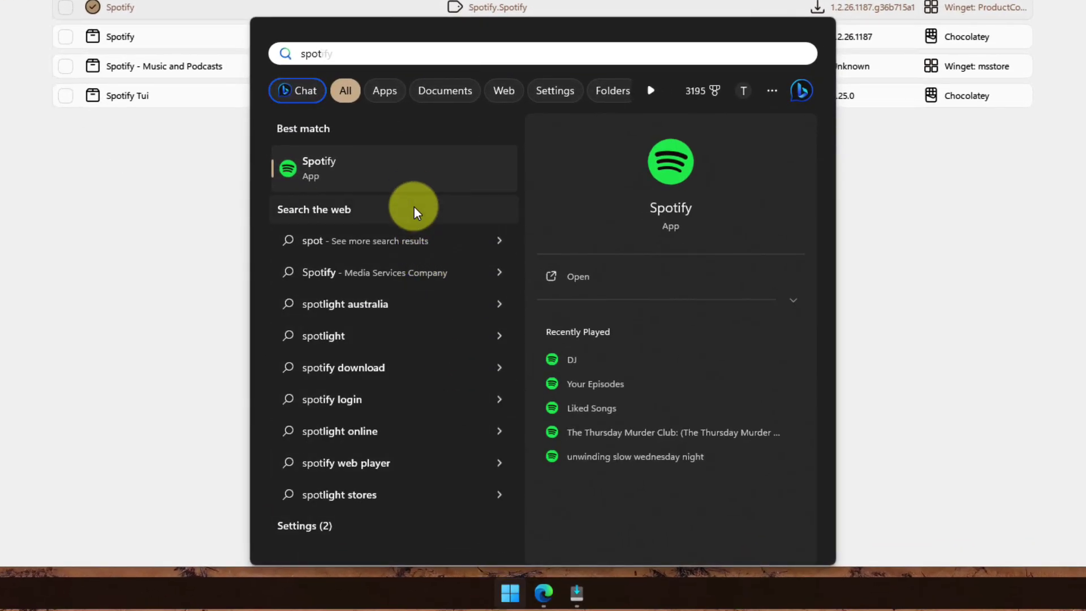
{"action": "left_click", "coordinate": [233, 193]}
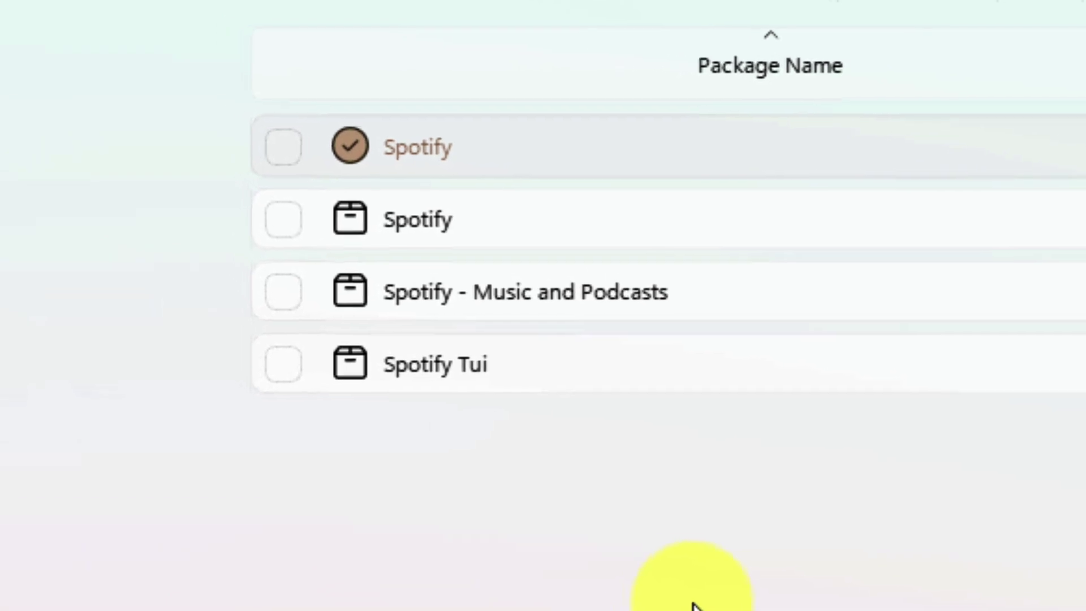
{"action": "mouse_move", "coordinate": [360, 163]}
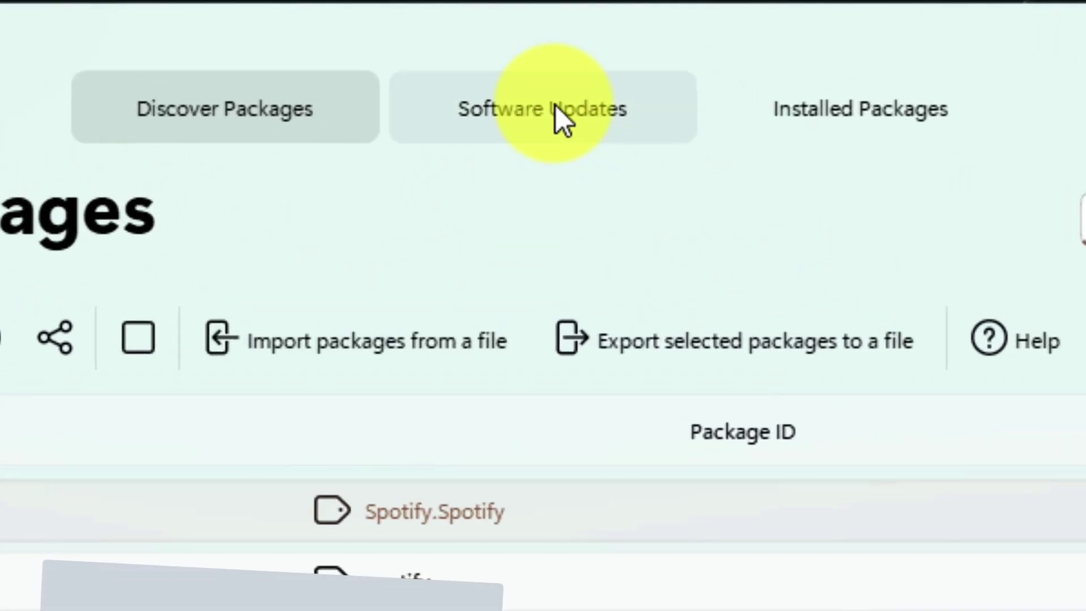
- Update Elgato Stream Deck and Nearby Share from the Software Updates list
{"action": "left_click", "coordinate": [556, 106]}
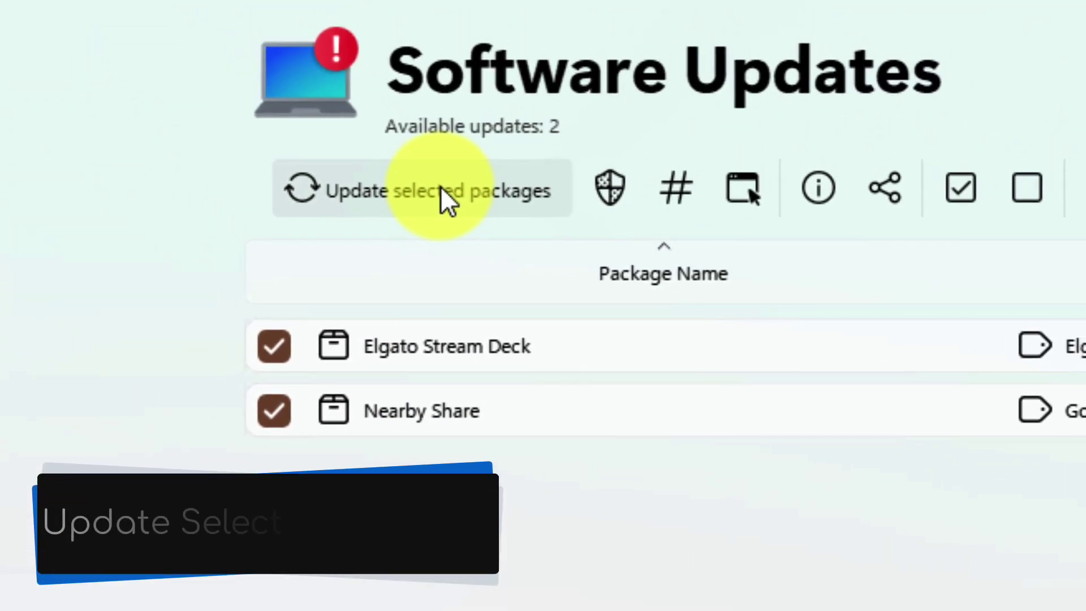
{"action": "left_click", "coordinate": [442, 193]}
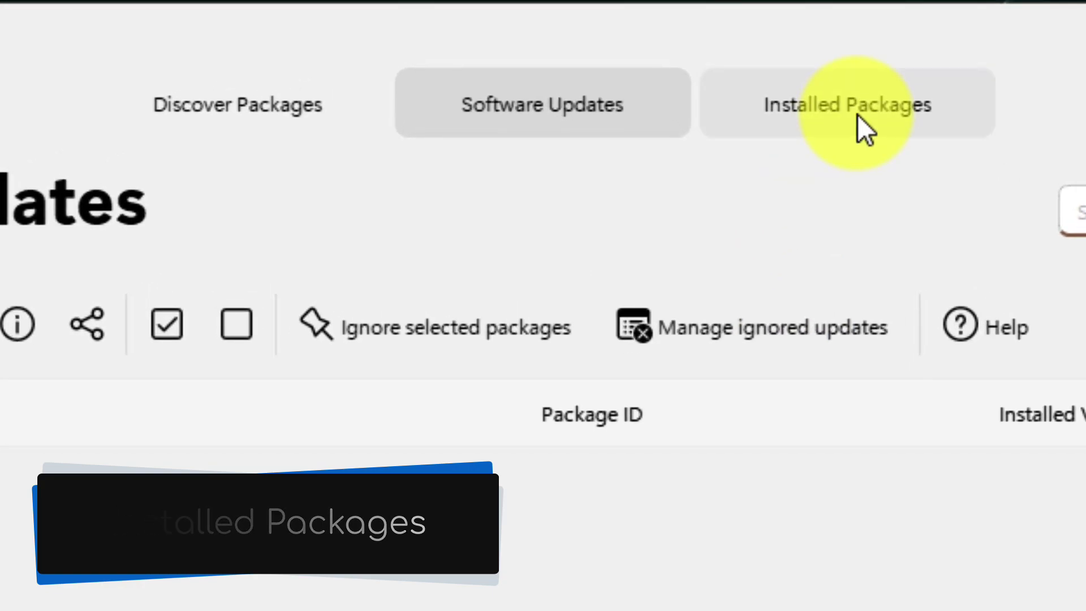
- Uninstall A Short Hike, Age of Empires Definitive Edition and Ambie from Installed Packages
{"action": "left_click", "coordinate": [858, 114]}
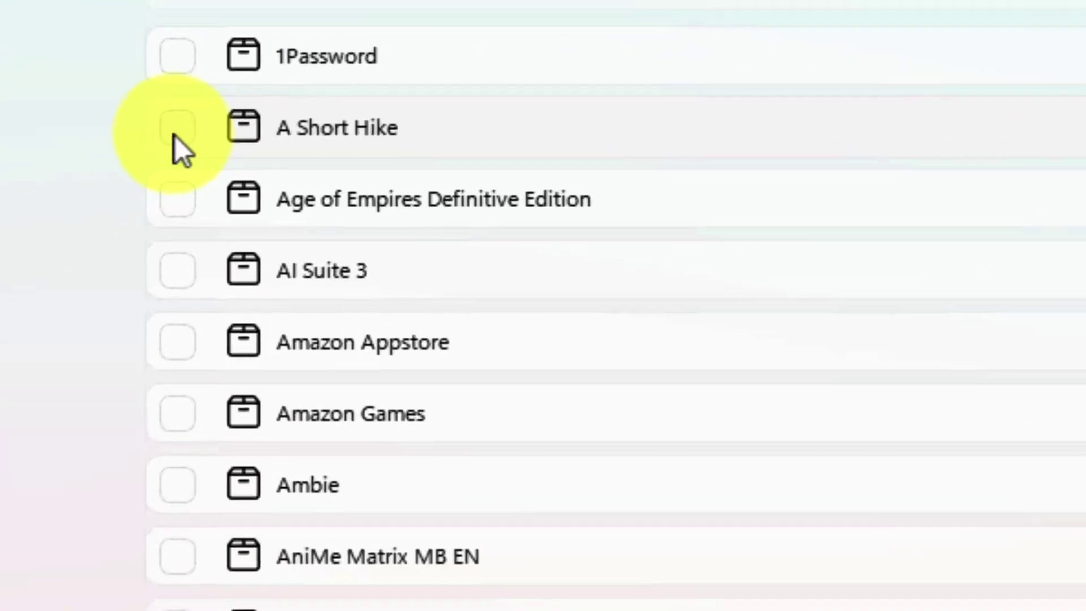
{"action": "left_click", "coordinate": [186, 182]}
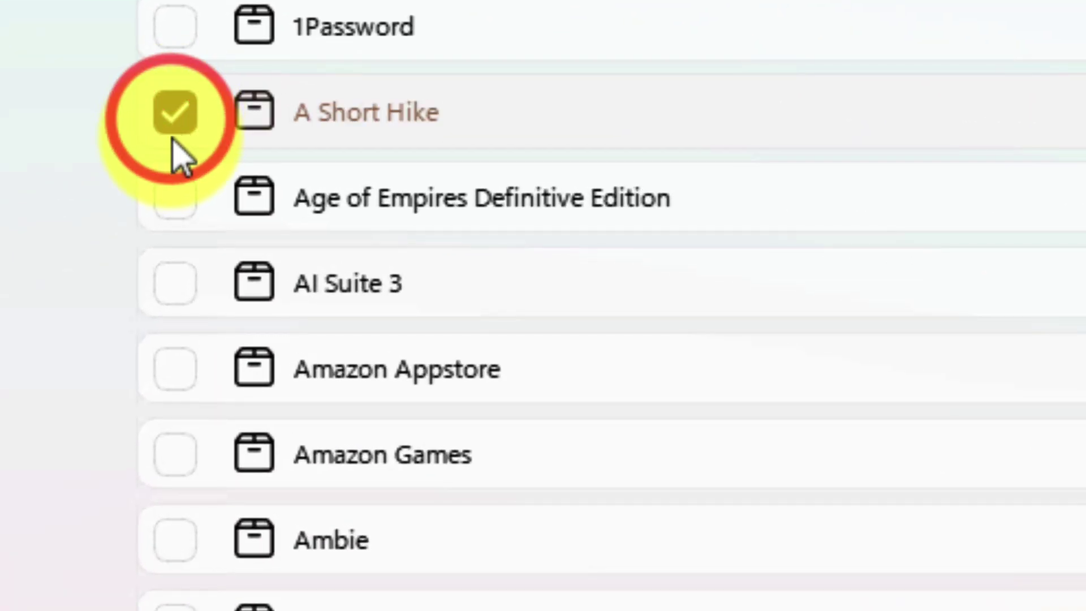
{"action": "left_click", "coordinate": [171, 204]}
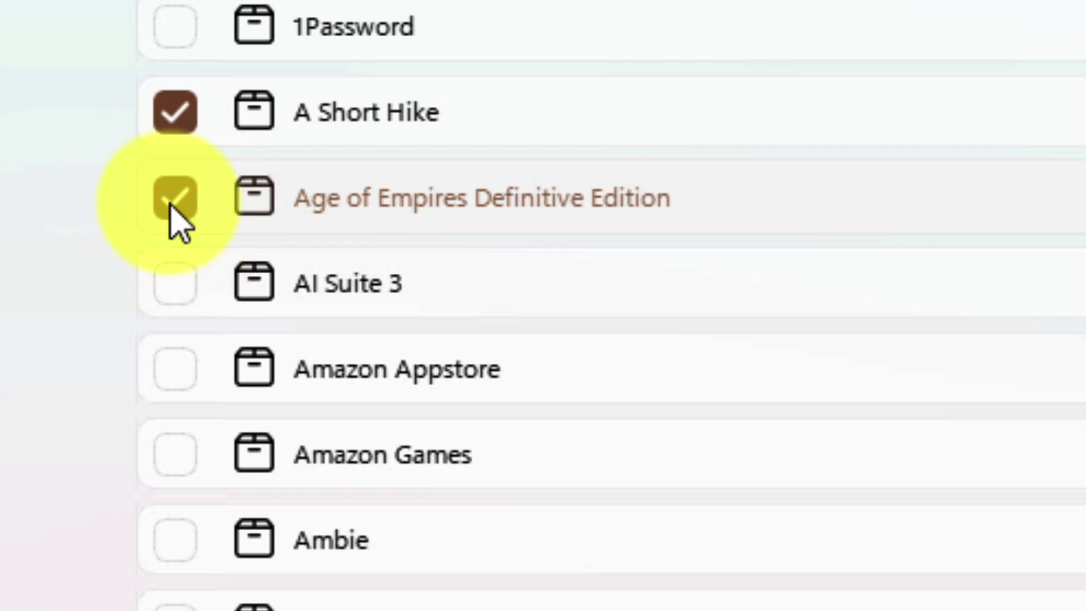
{"action": "left_click", "coordinate": [173, 556]}
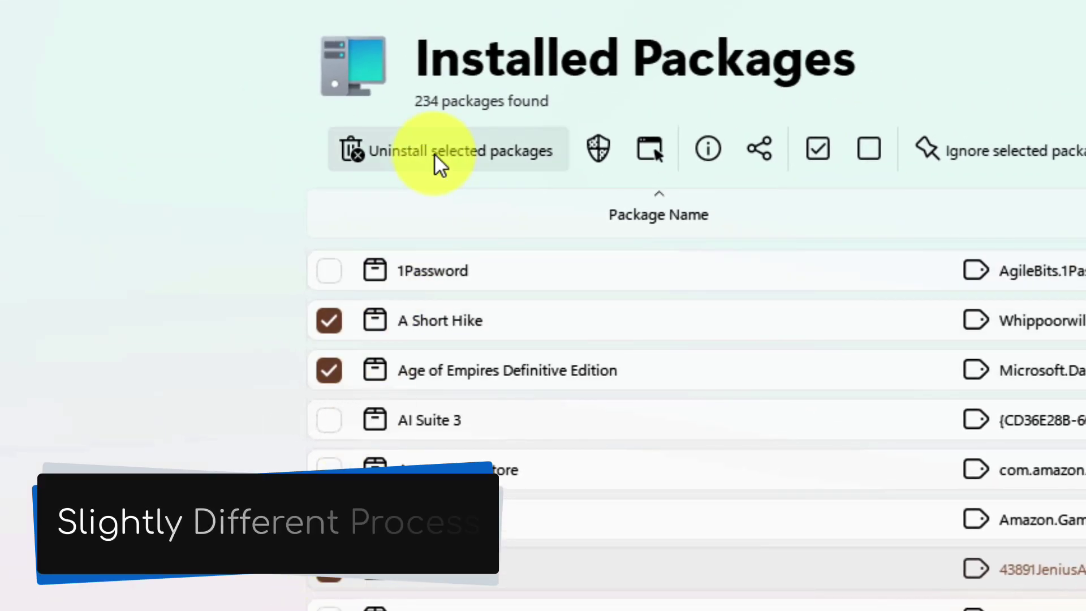
{"action": "left_click", "coordinate": [435, 155]}
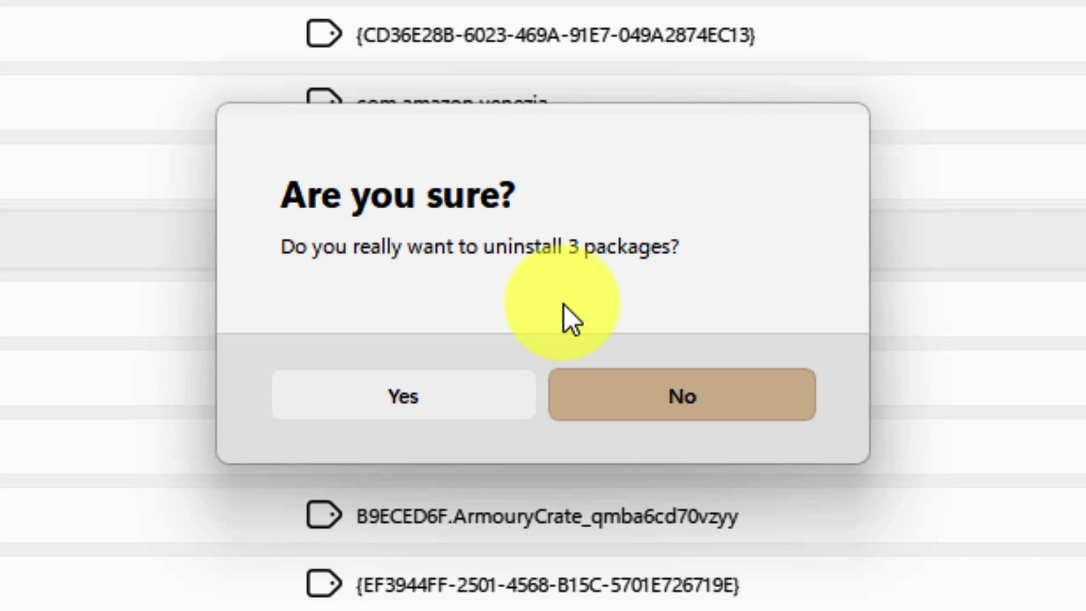
{"action": "left_click", "coordinate": [421, 403]}
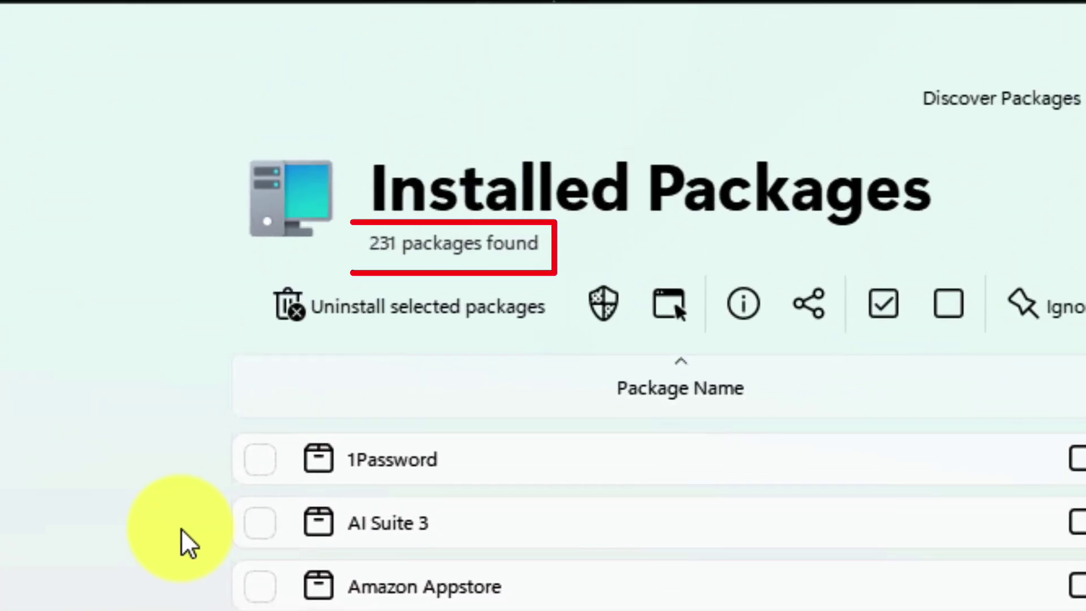
- Switch back to Discover Packages and minimise WingetUI to show the desktop
{"action": "left_click", "coordinate": [1018, 99]}
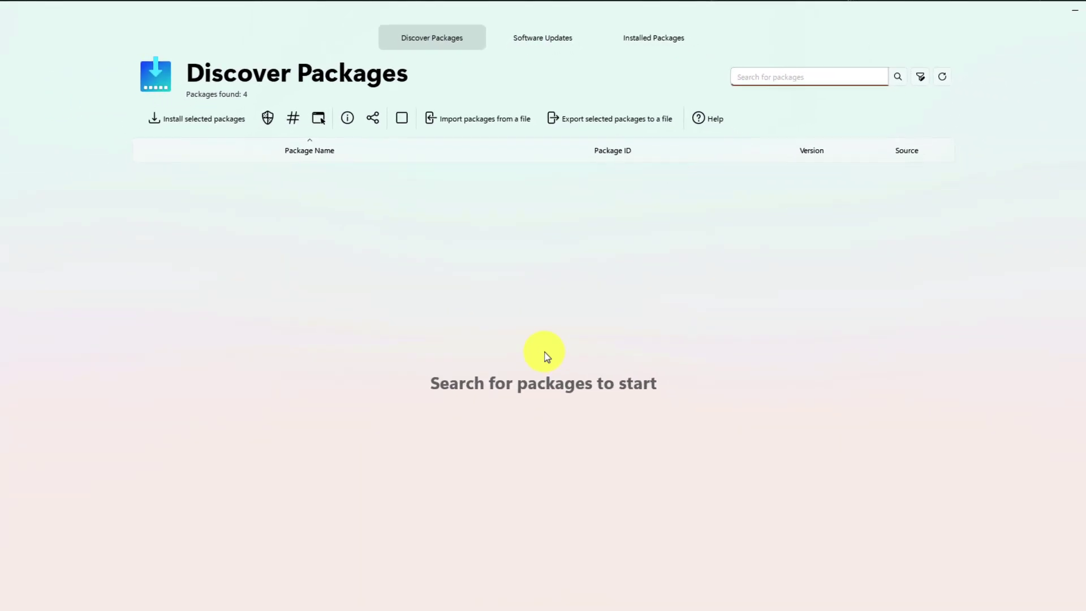
{"action": "left_click", "coordinate": [1021, 10]}
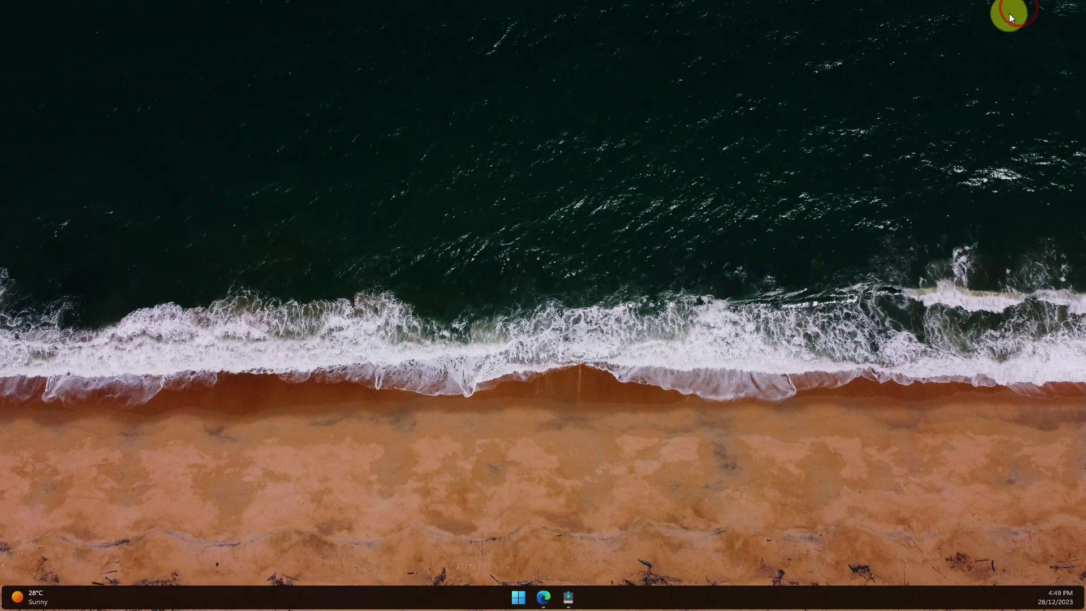